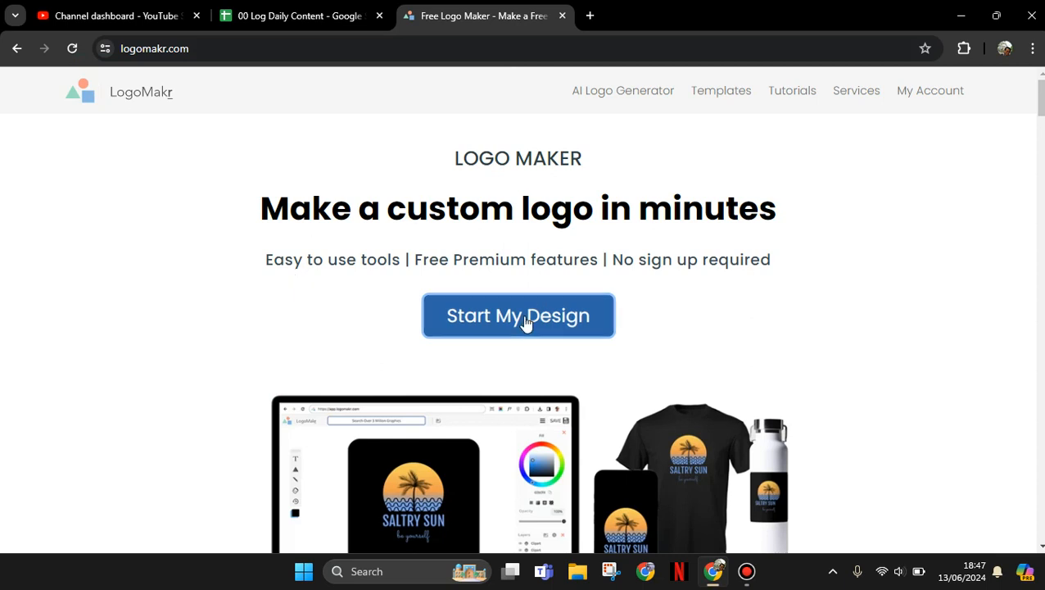
Start a new logo design from a blank canvas.
left_click(571, 331)
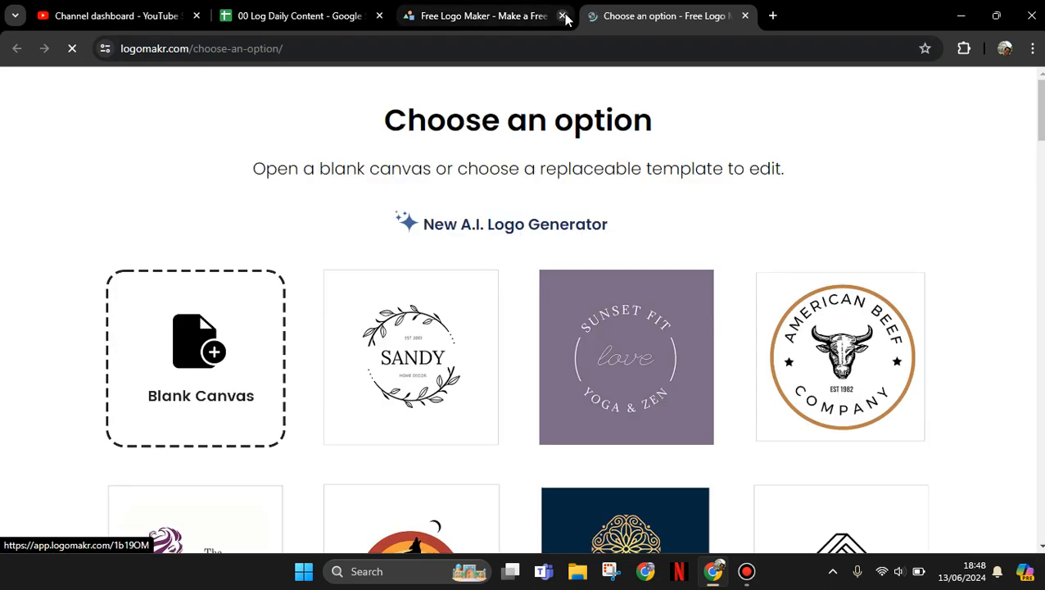
left_click(563, 16)
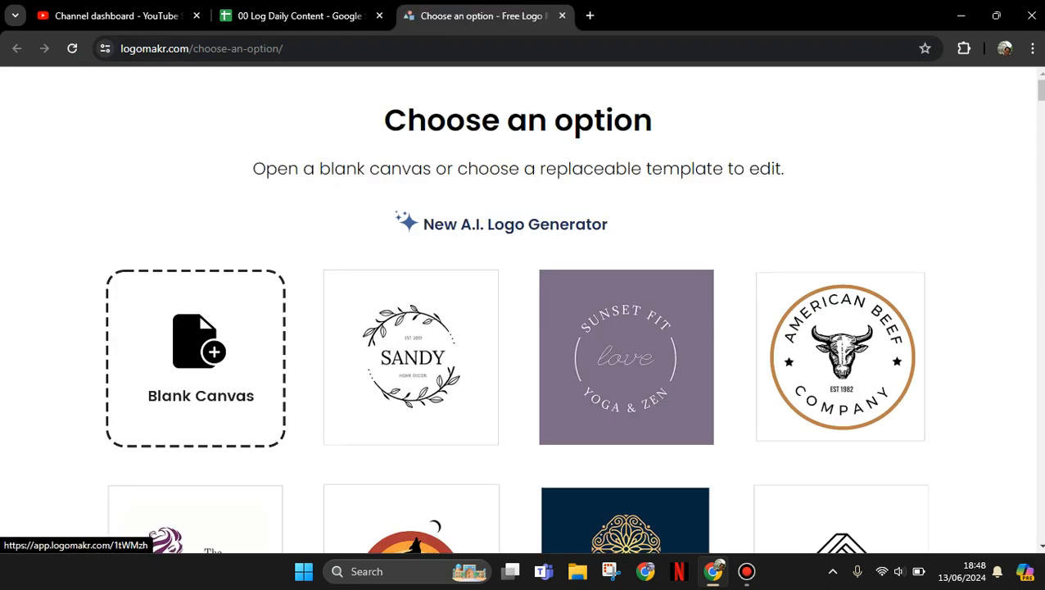
mouse_move(1042, 94)
left_mouse_down()
mouse_move(1042, 182)
mouse_move(1041, 90)
left_mouse_up()
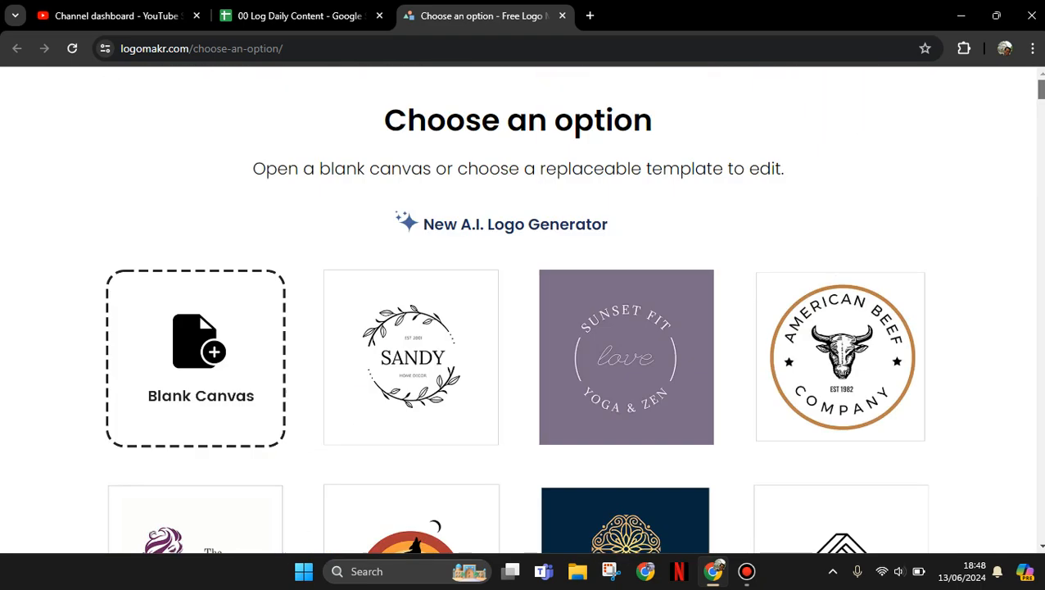
left_click(221, 384)
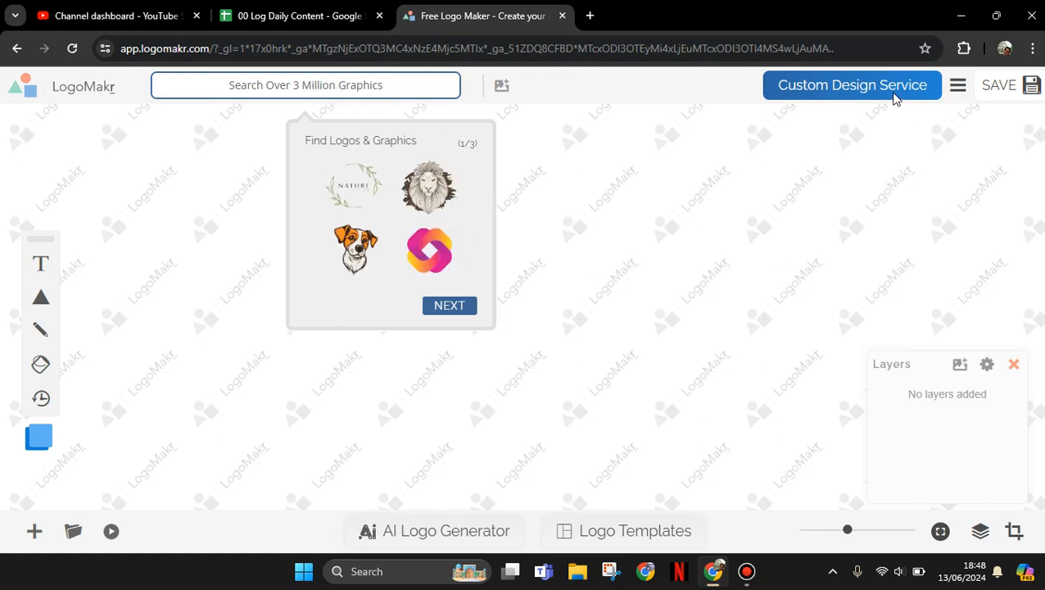
left_click(41, 300)
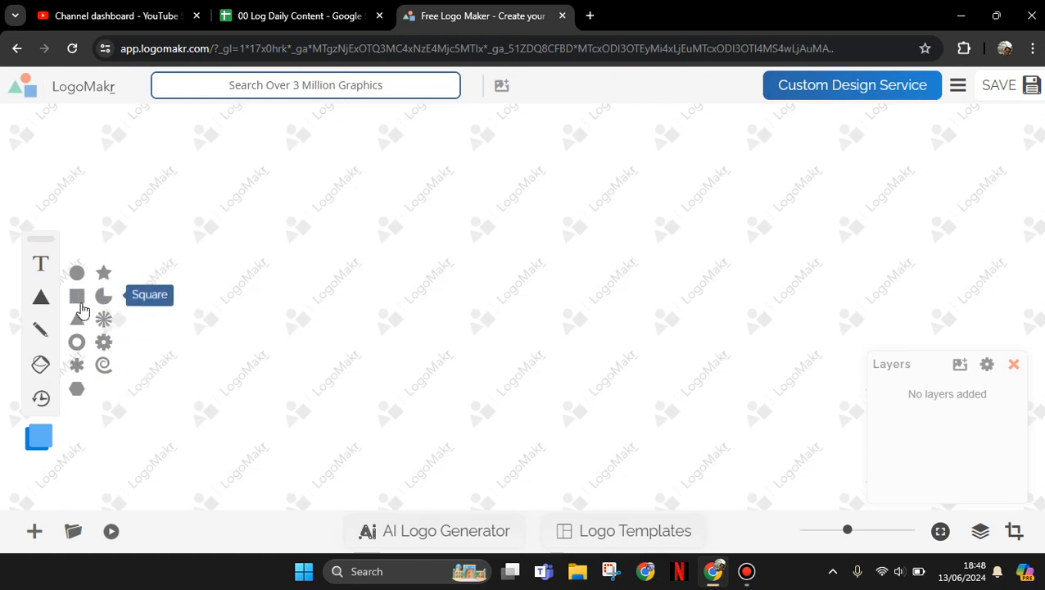
left_click(76, 295)
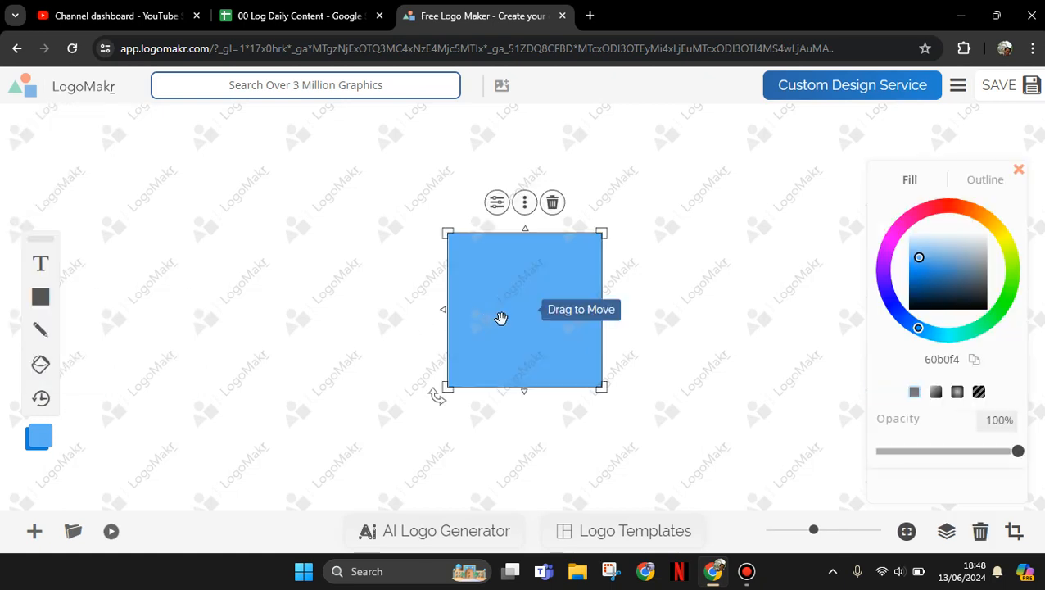
left_click_drag(504, 319, 471, 294)
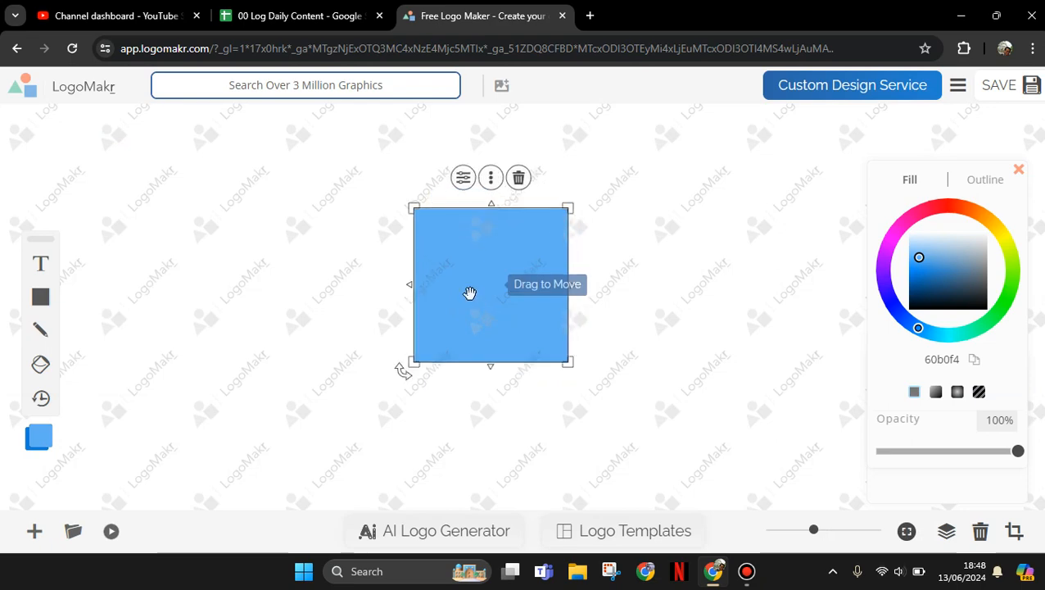
key("Delete")
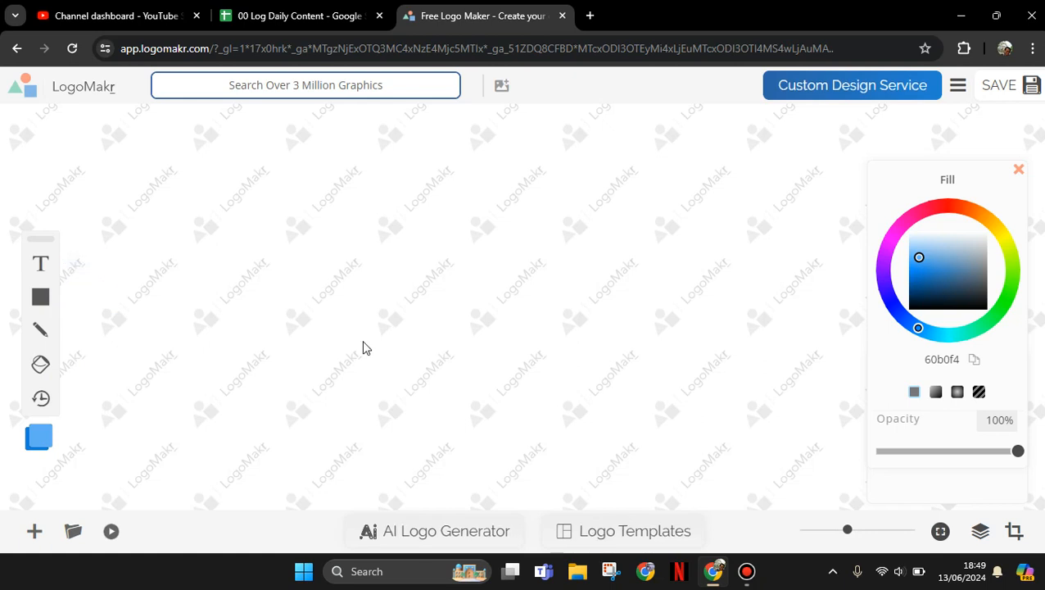
Add the text "NEW LOGO" to the canvas and set its fill to near-black #1F1F1F.
left_click(41, 264)
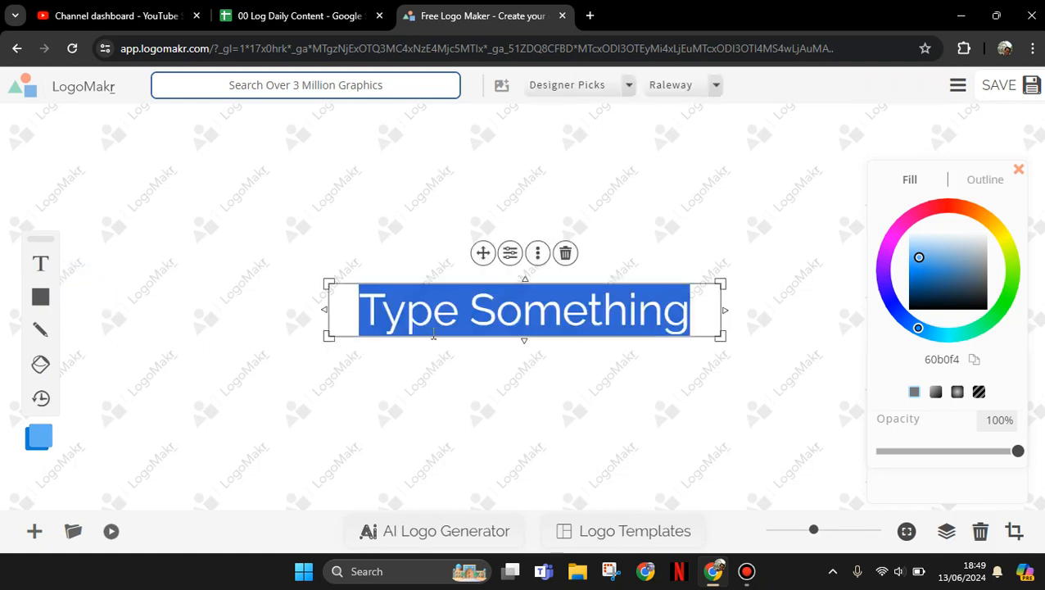
type("NEW LOGO")
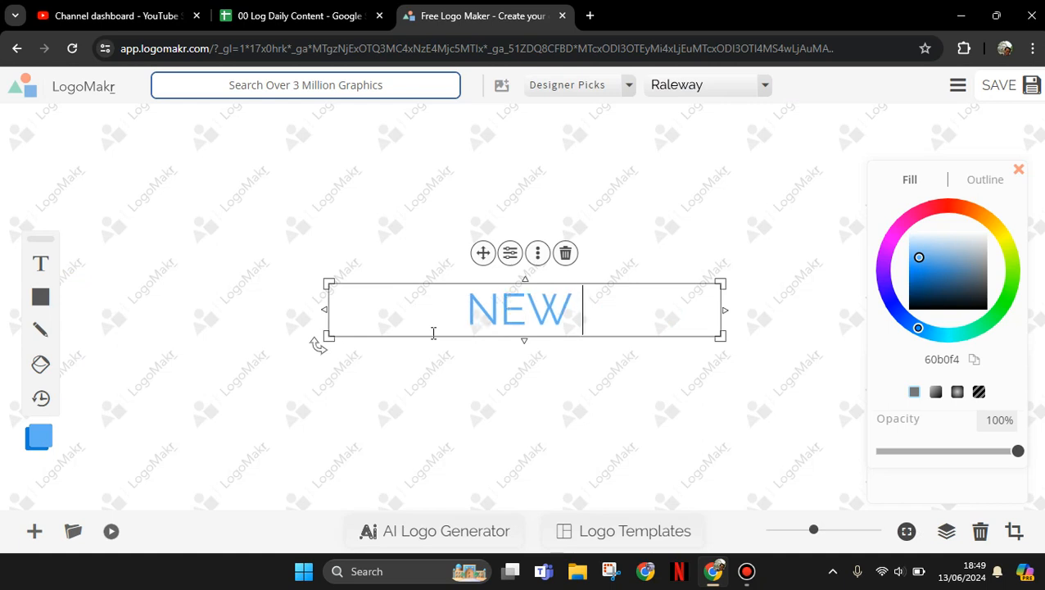
left_click(508, 254)
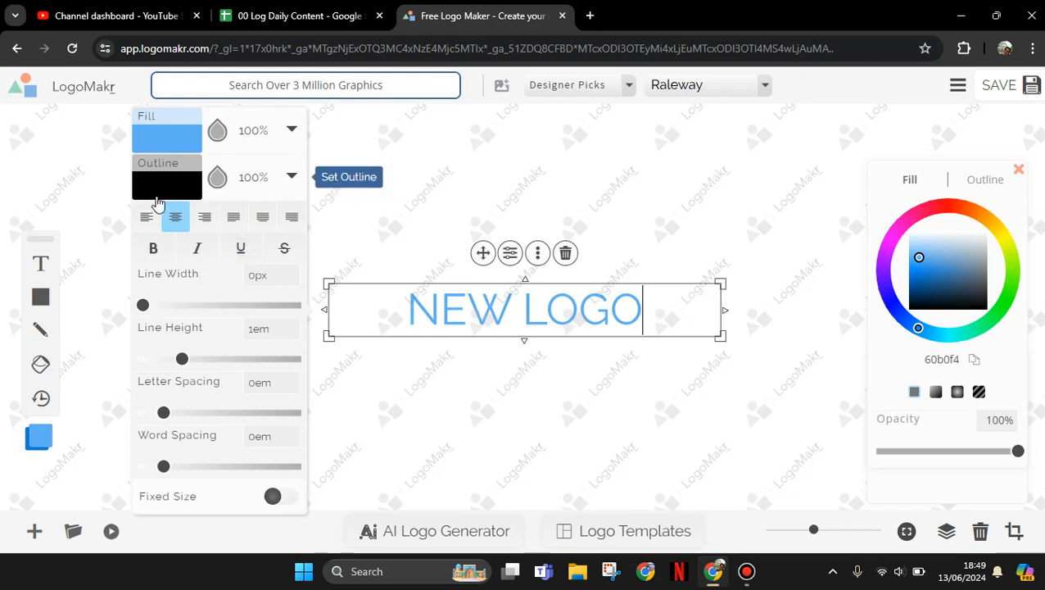
left_click(192, 134)
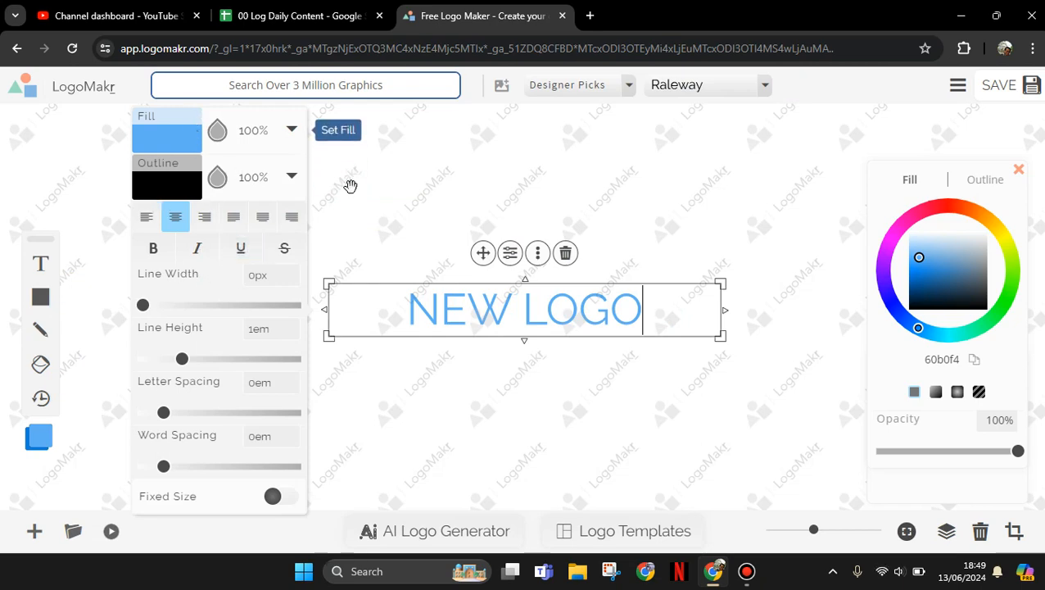
left_click(456, 127)
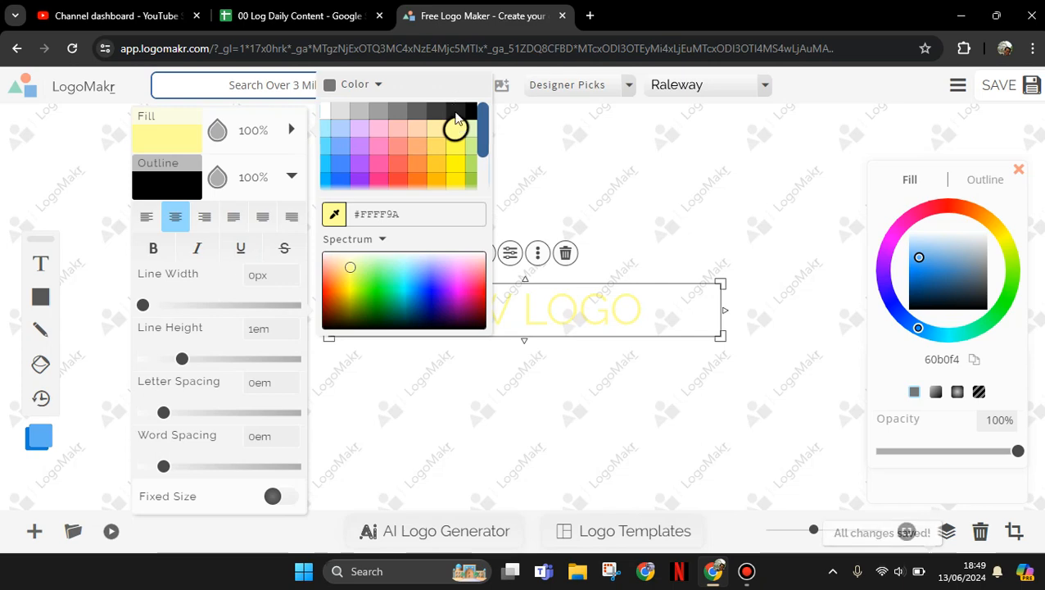
left_click(455, 110)
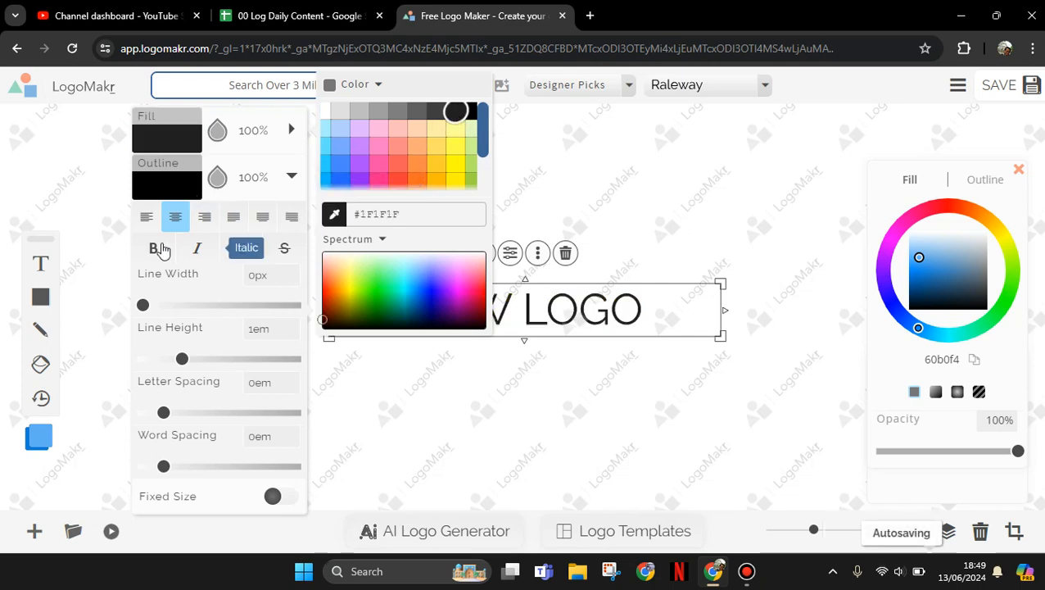
Make the NEW LOGO text bold and reduce its word spacing to -0.15em.
left_click(157, 249)
left_click(157, 248)
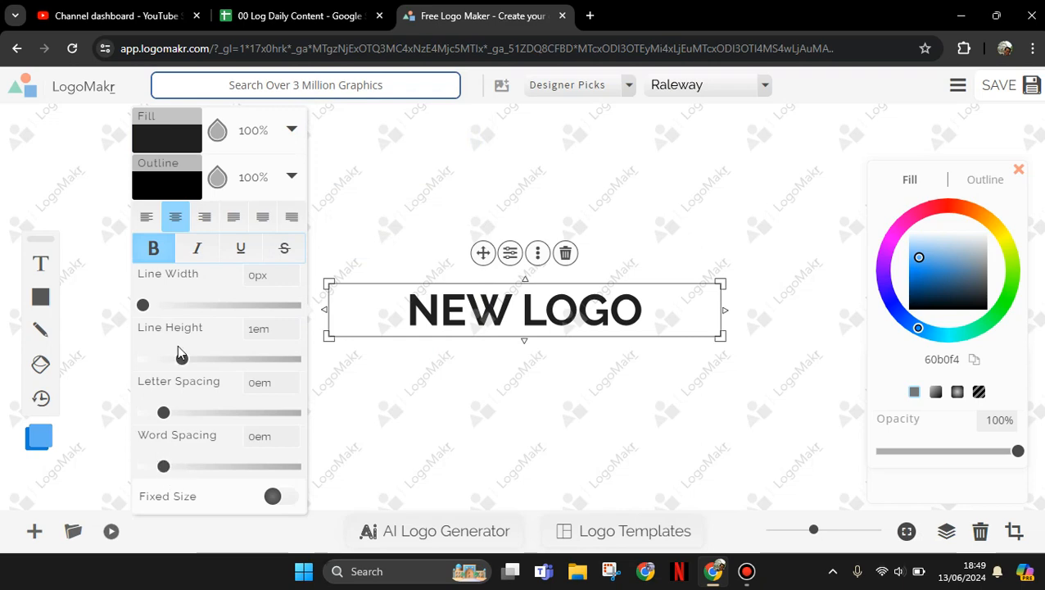
left_click_drag(162, 467, 138, 464)
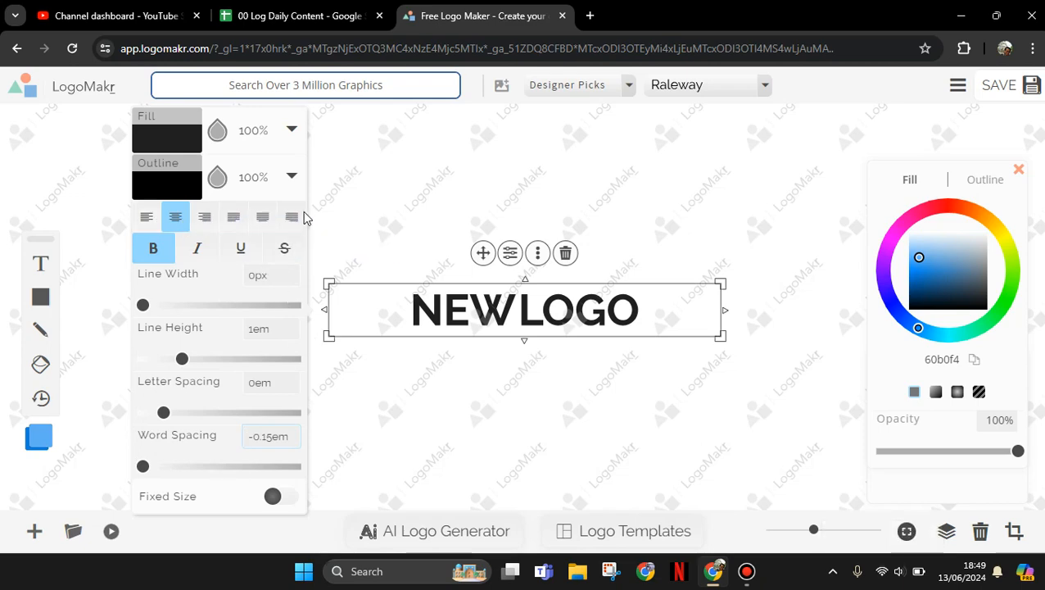
left_click(336, 192)
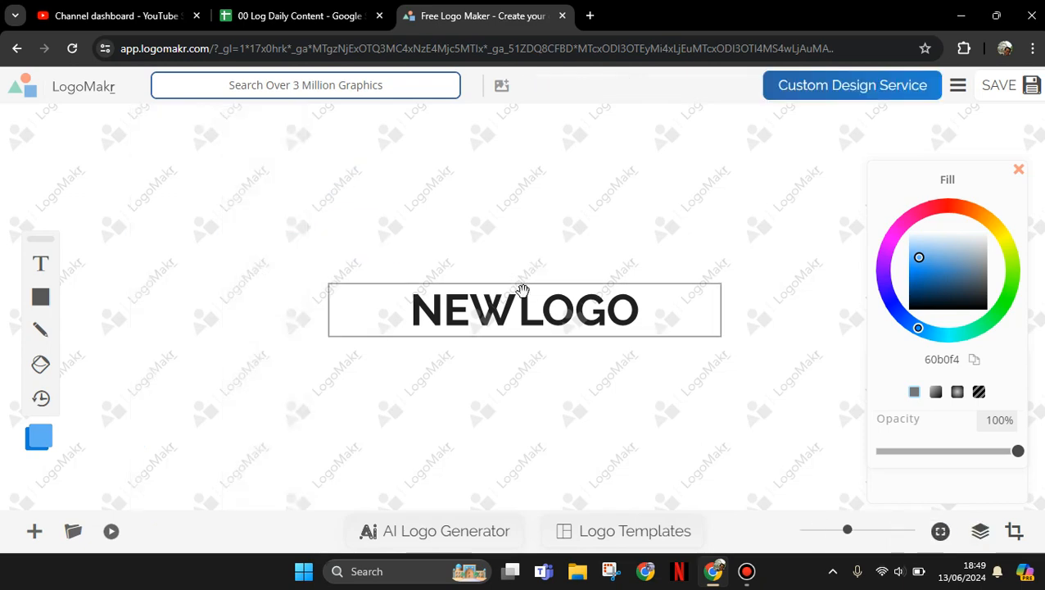
Move the text lower on the canvas and place the round black soccer ball graphic from a "football" search above it.
left_click_drag(522, 290, 516, 354)
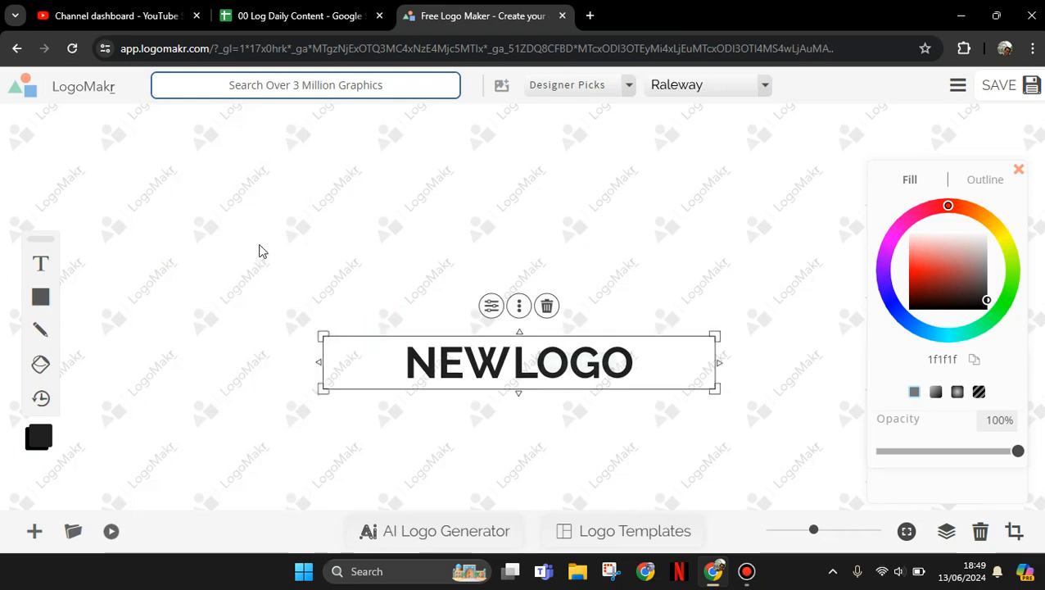
left_click(351, 85)
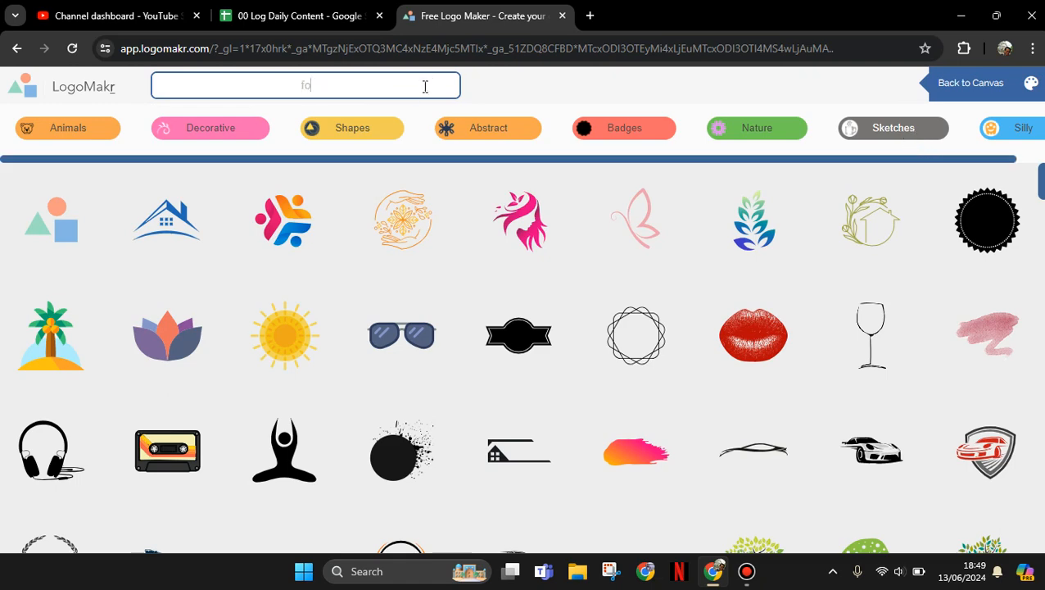
key("Return")
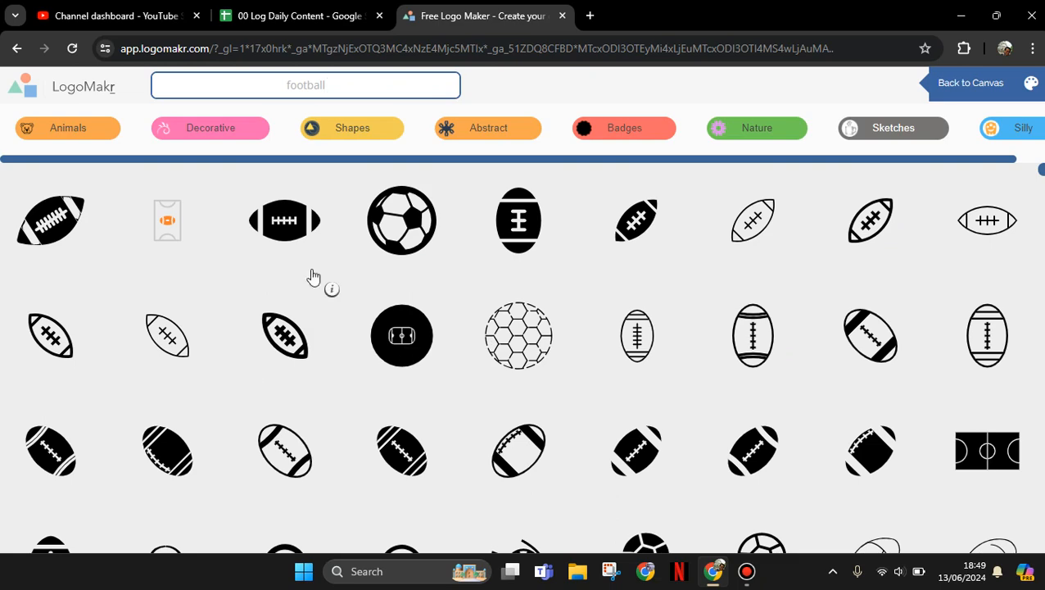
left_click(405, 242)
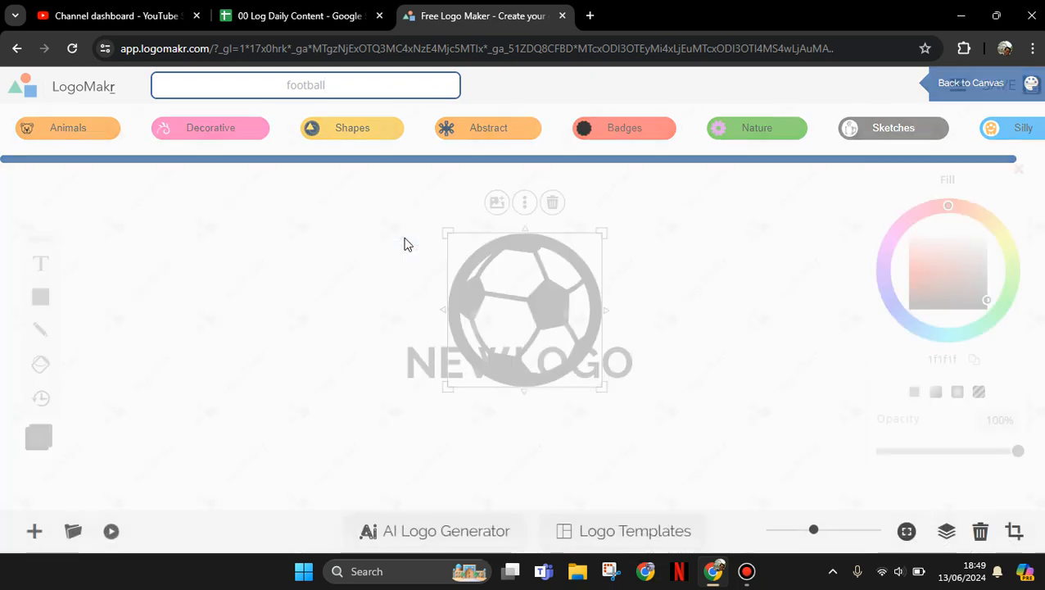
left_click_drag(524, 252, 534, 232)
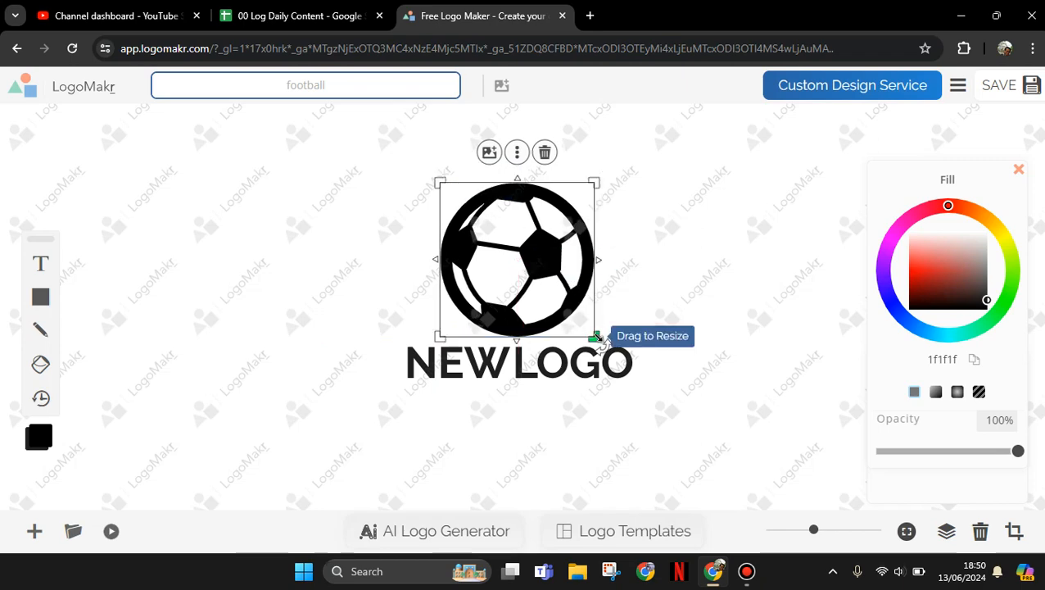
Extend the logo text with "F.C." so that it reads "NEW LOGO F.C.".
left_click(630, 366)
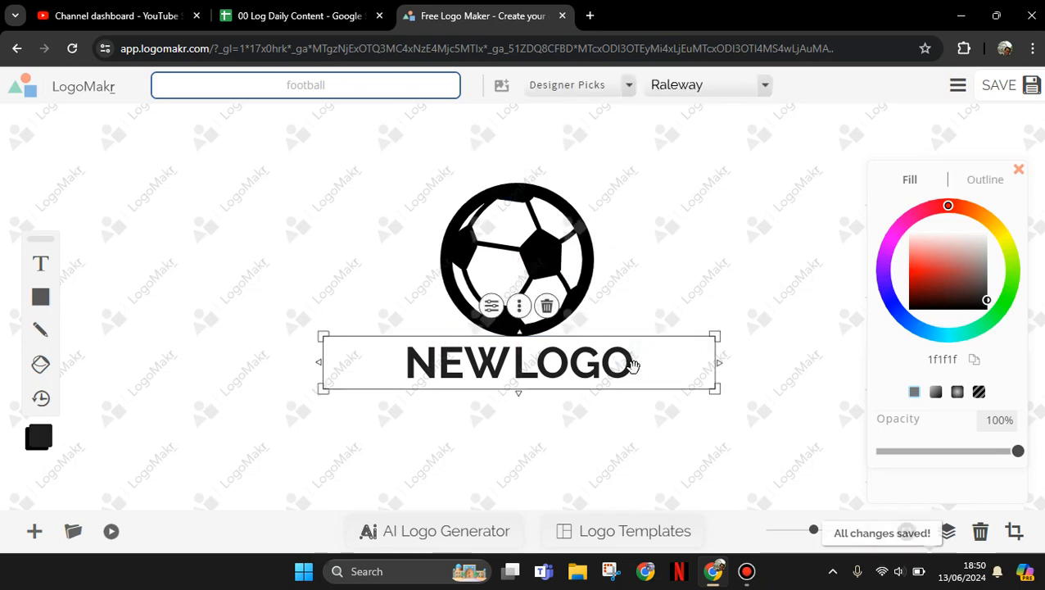
double_click(663, 360)
left_click(665, 361)
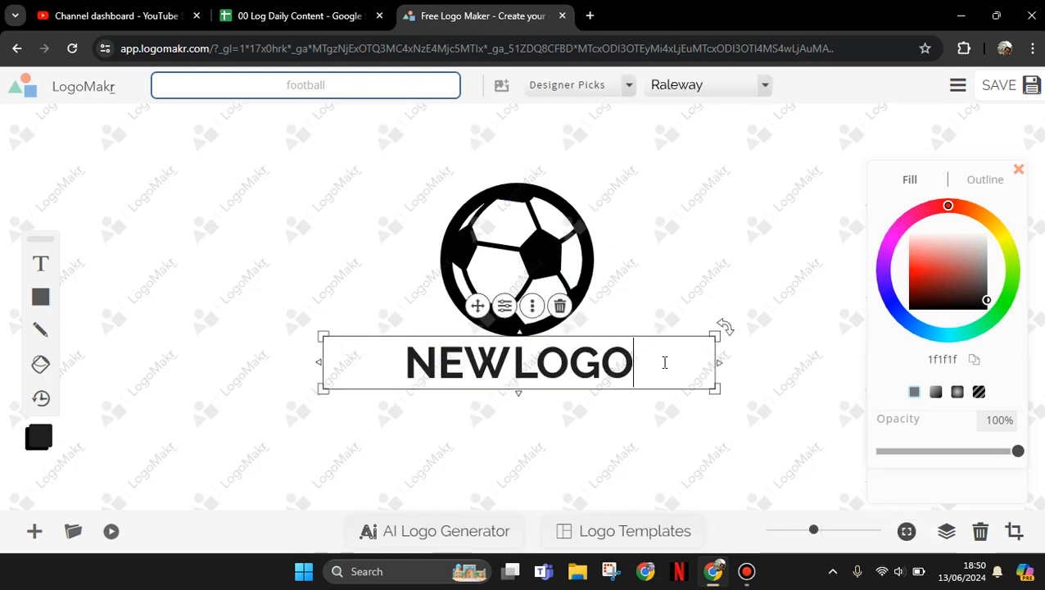
type("f")
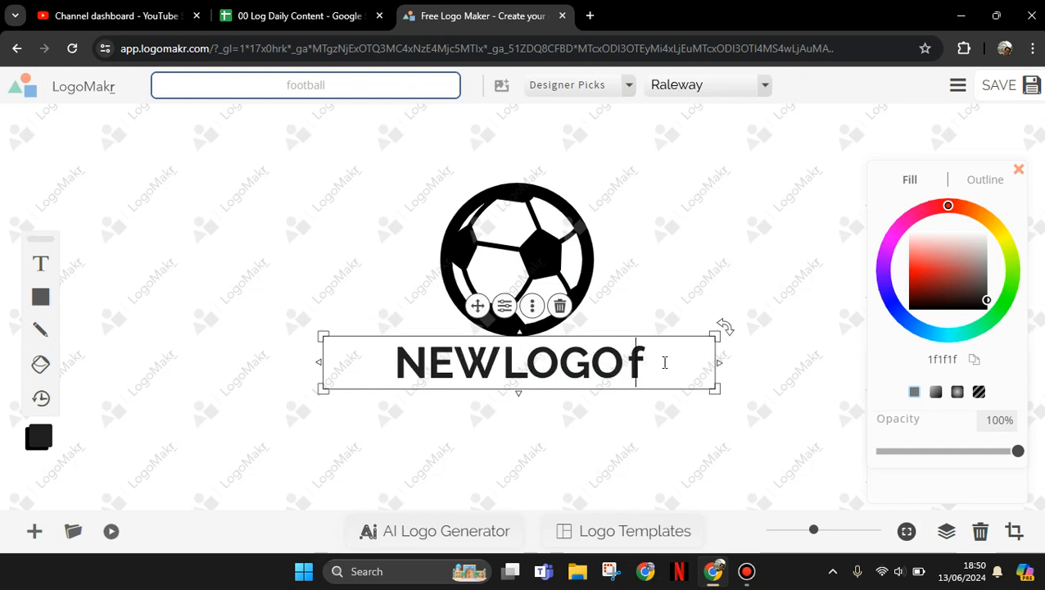
key("BackSpace")
type("F>")
key("BackSpace")
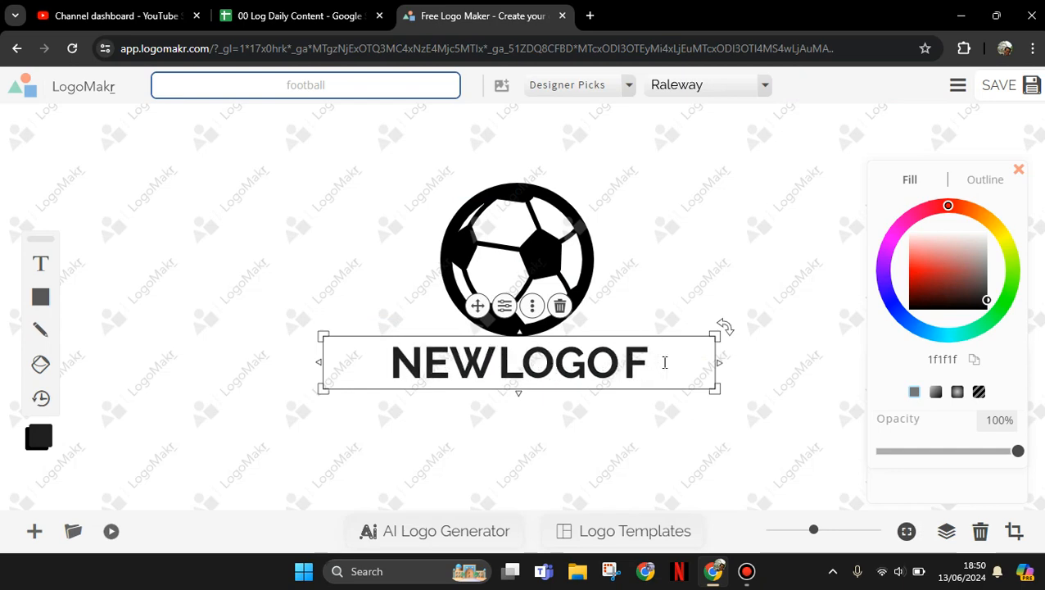
type(".C.")
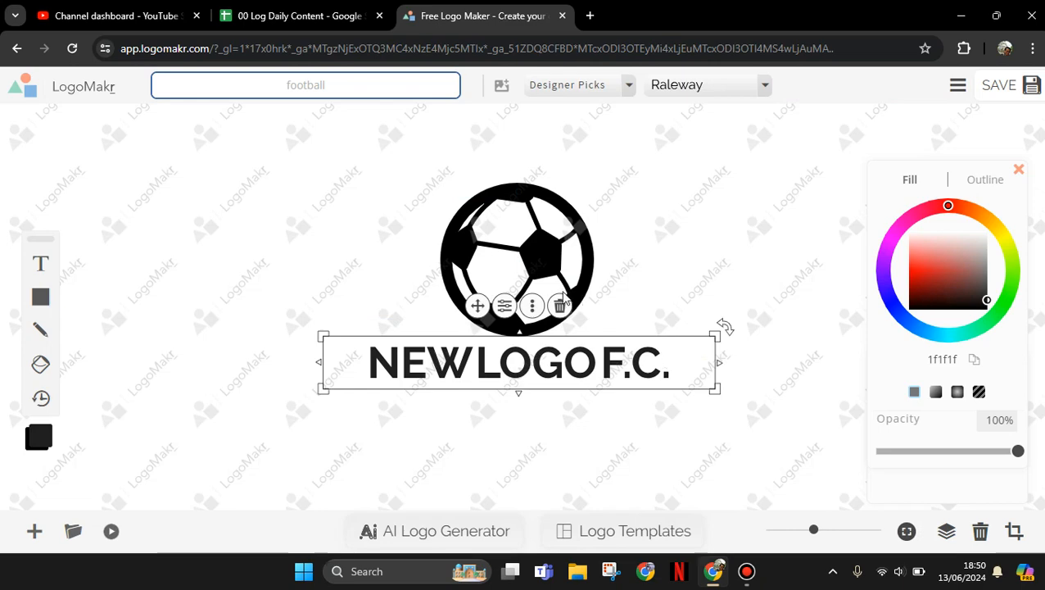
Reposition the soccer ball so it sits centred just above the logo text.
left_click(551, 278)
left_click_drag(551, 279, 537, 255)
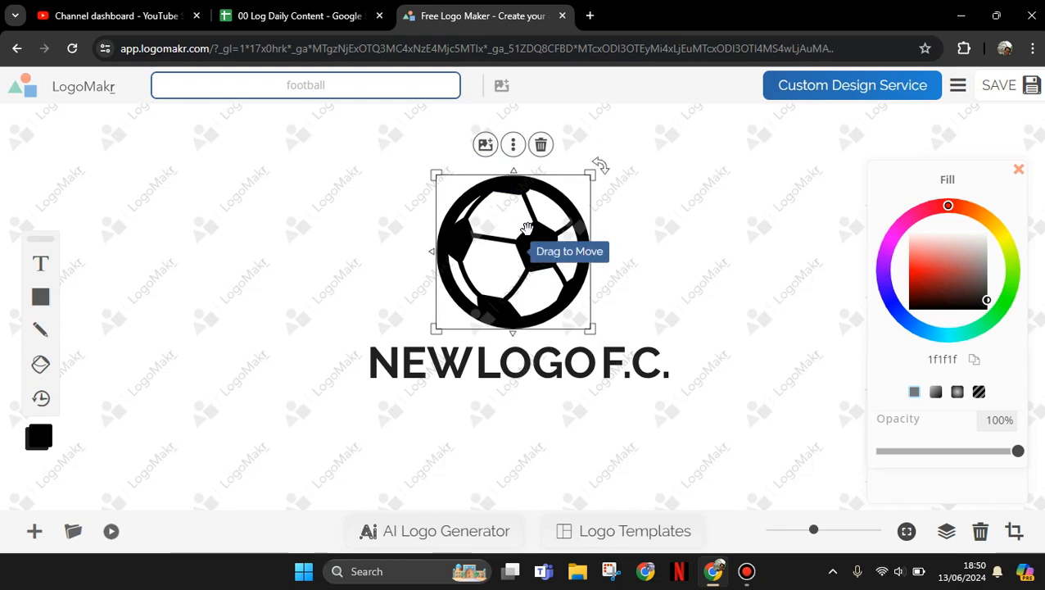
left_click(513, 146)
left_click(519, 257)
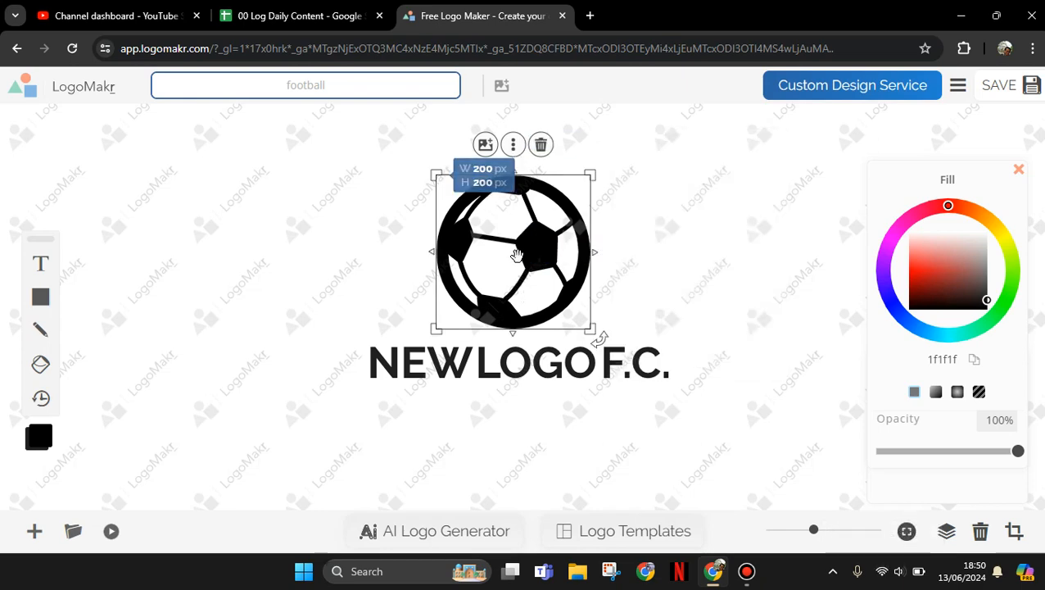
left_click(519, 258)
left_click_drag(520, 261, 515, 255)
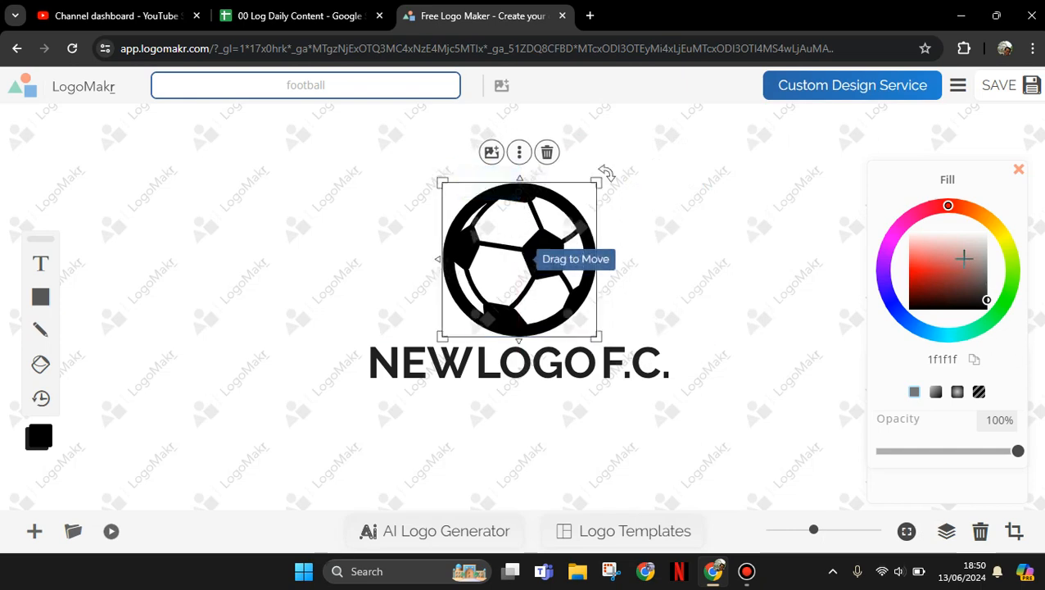
Fill the soccer ball with red f21717 and shift it slightly higher above the text.
left_click(918, 268)
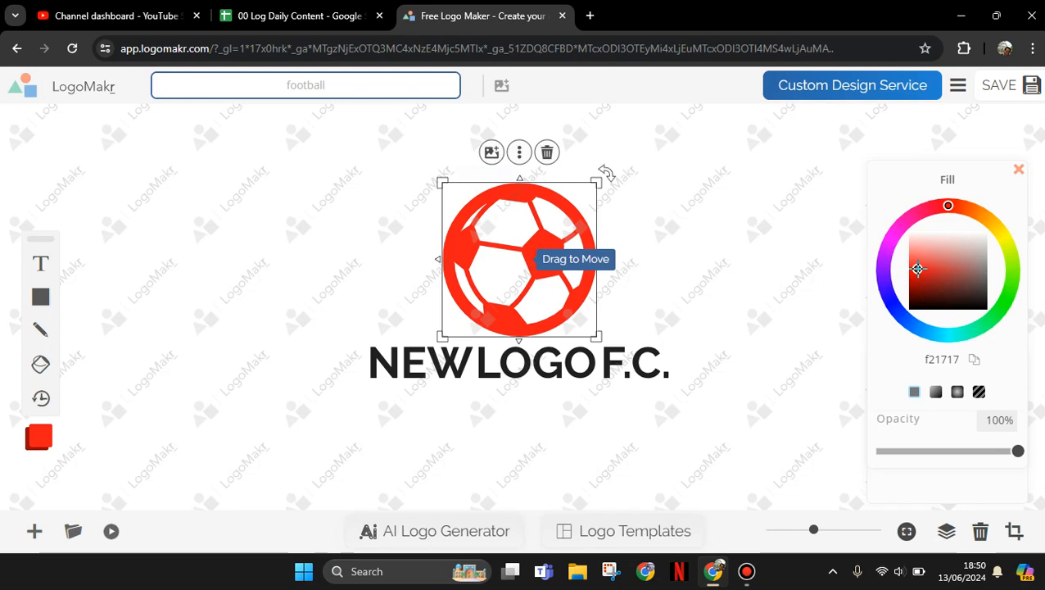
mouse_move(532, 259)
left_mouse_down()
mouse_move(511, 237)
mouse_move(525, 252)
left_mouse_up()
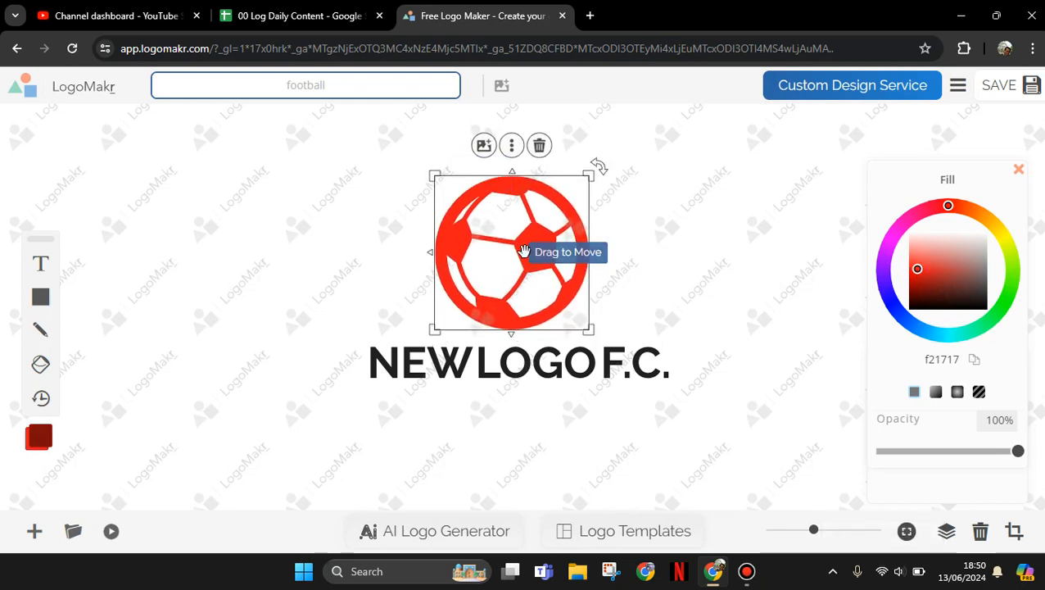
left_click(676, 279)
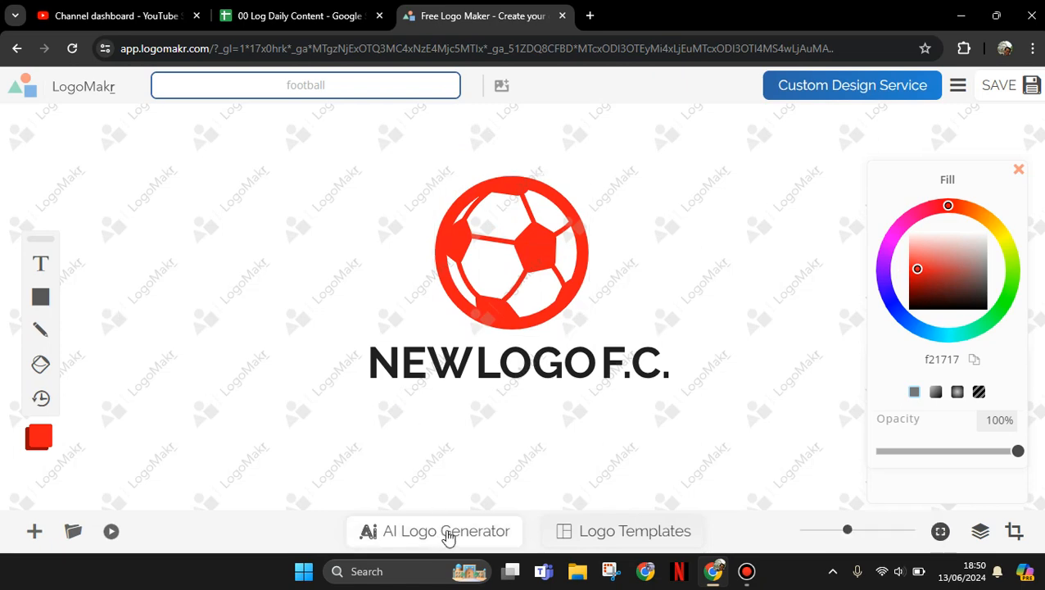
Try the AI Logo Generator with the logo name "football" and the business description "sports club", then close it.
left_click(473, 535)
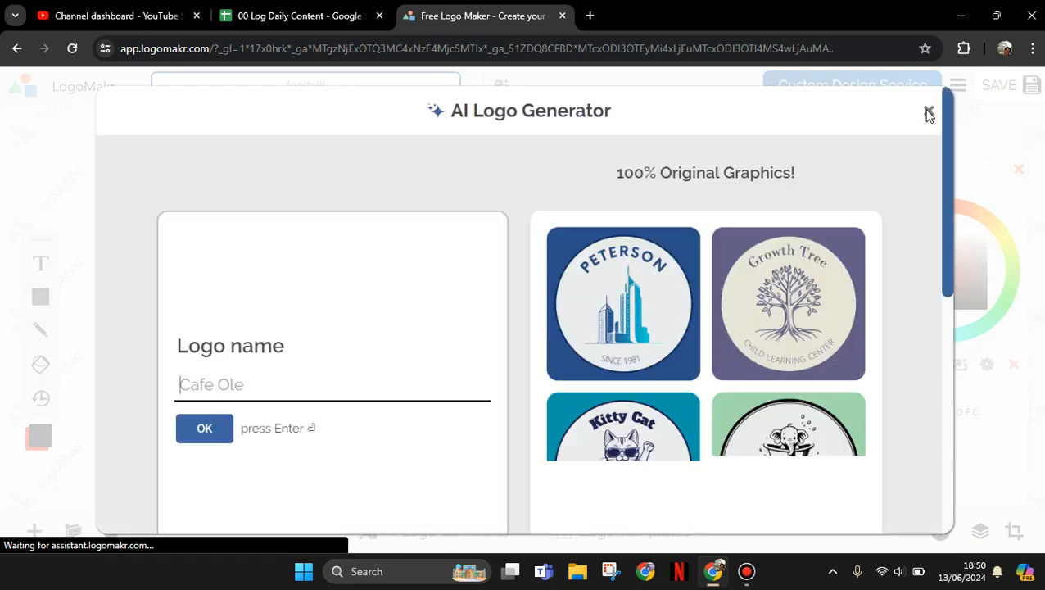
type("football")
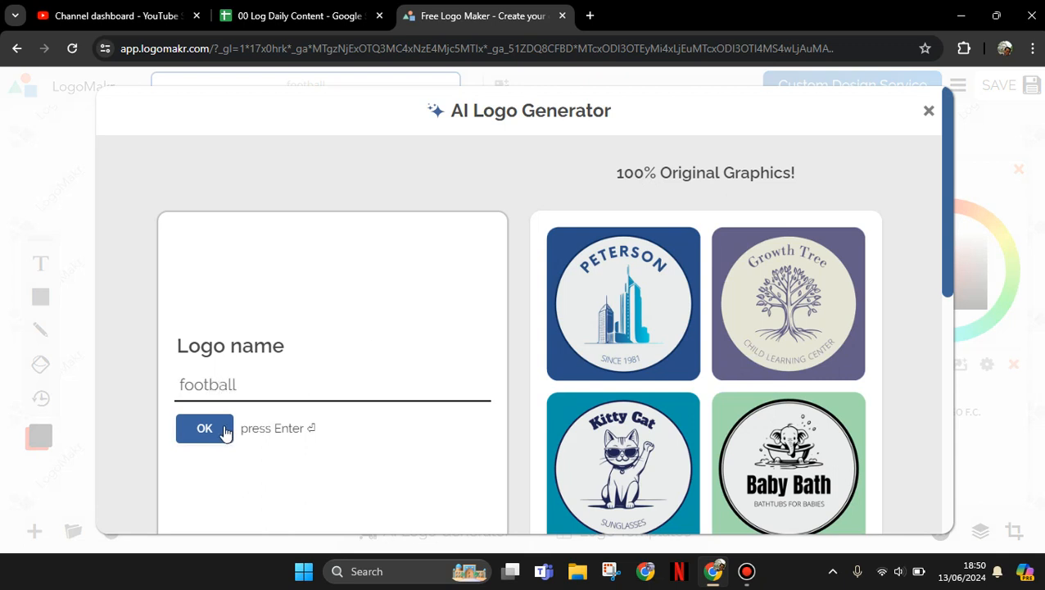
left_click(224, 432)
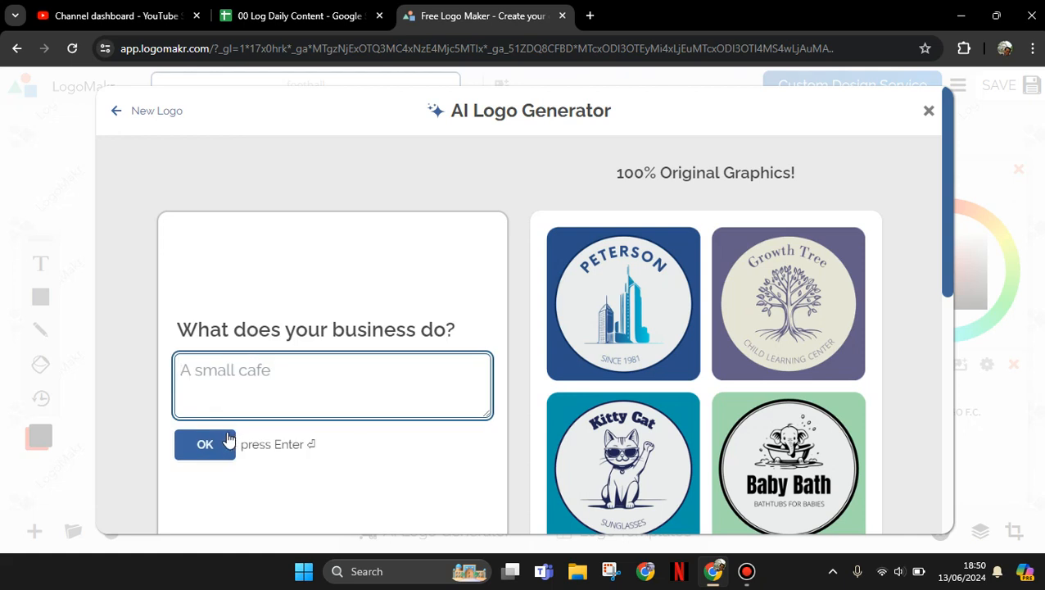
type("s")
key("BackSpace")
type("sports club")
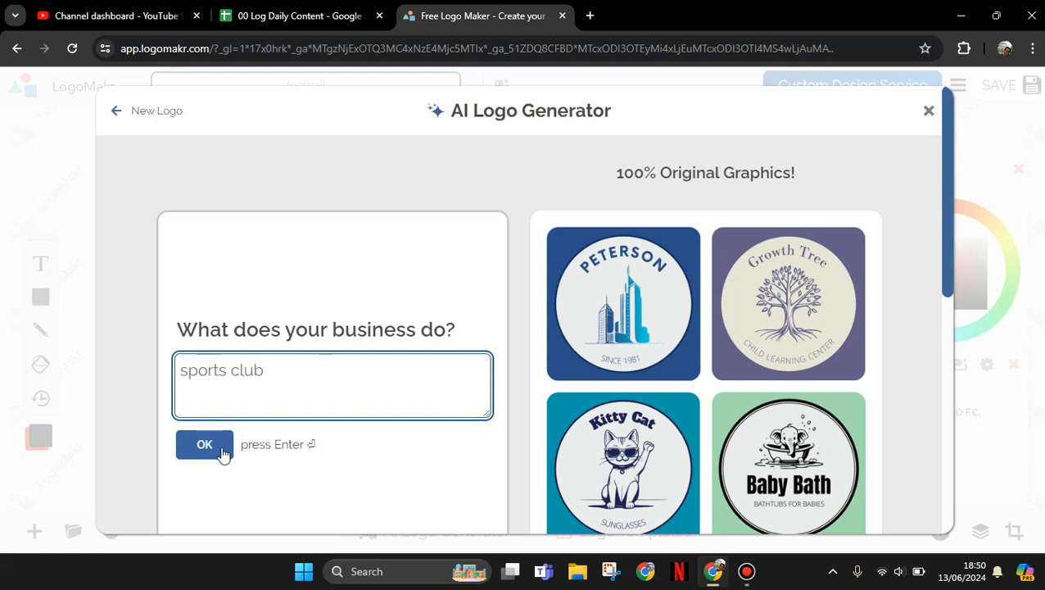
left_click(221, 452)
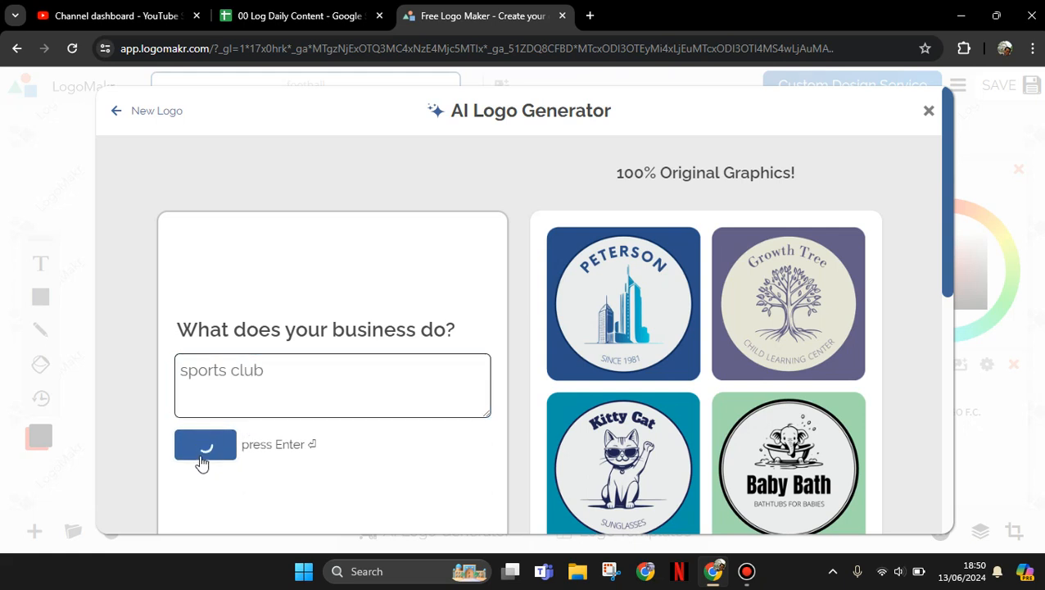
left_click(927, 113)
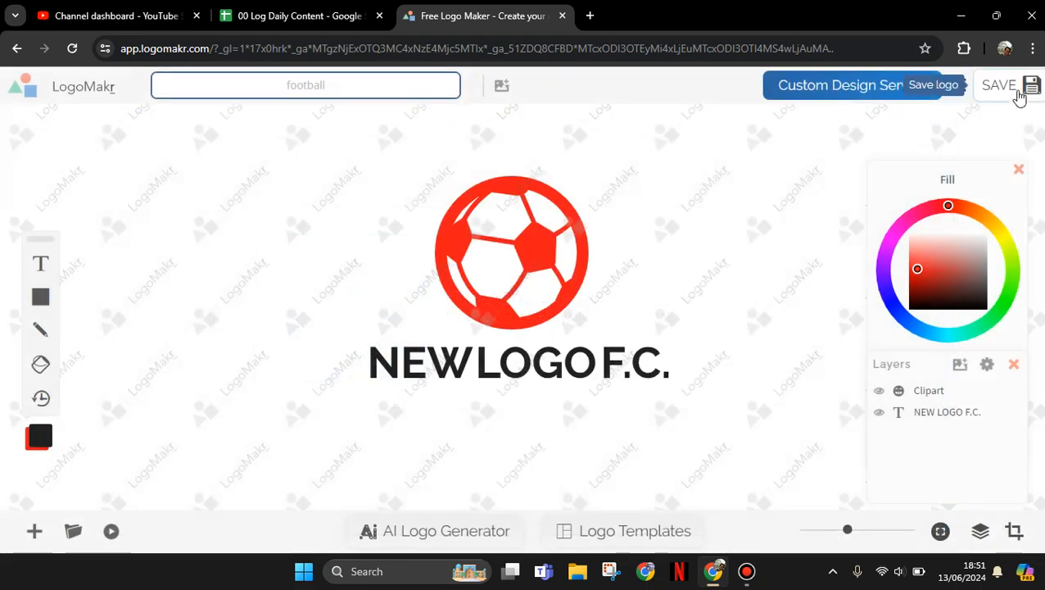
Save the logo and open the download options for the high-resolution licensed files, then return to the logo's download pane.
left_click(1019, 92)
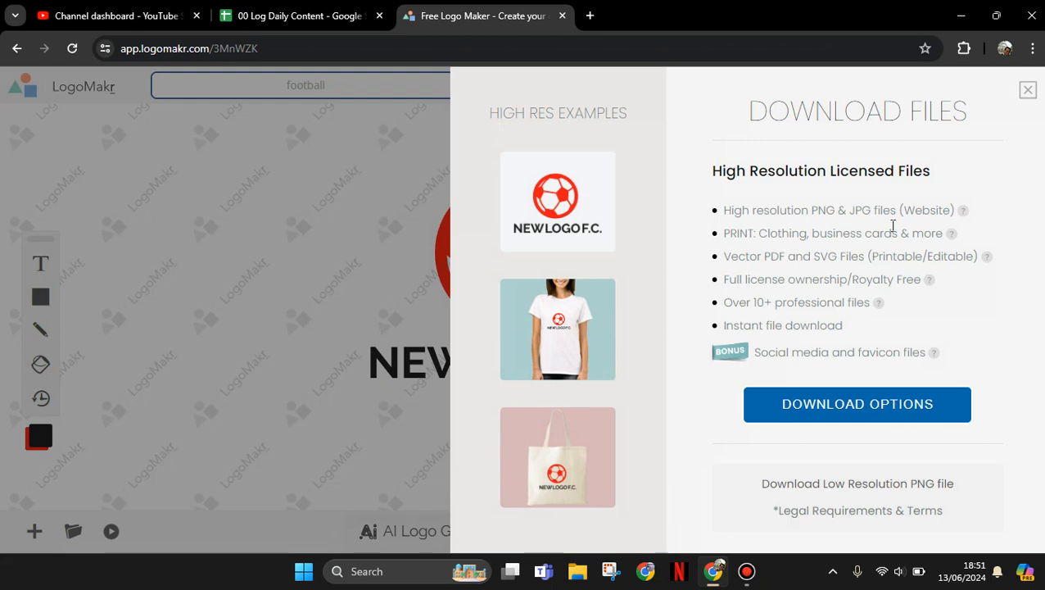
left_click(902, 418)
left_click(480, 7)
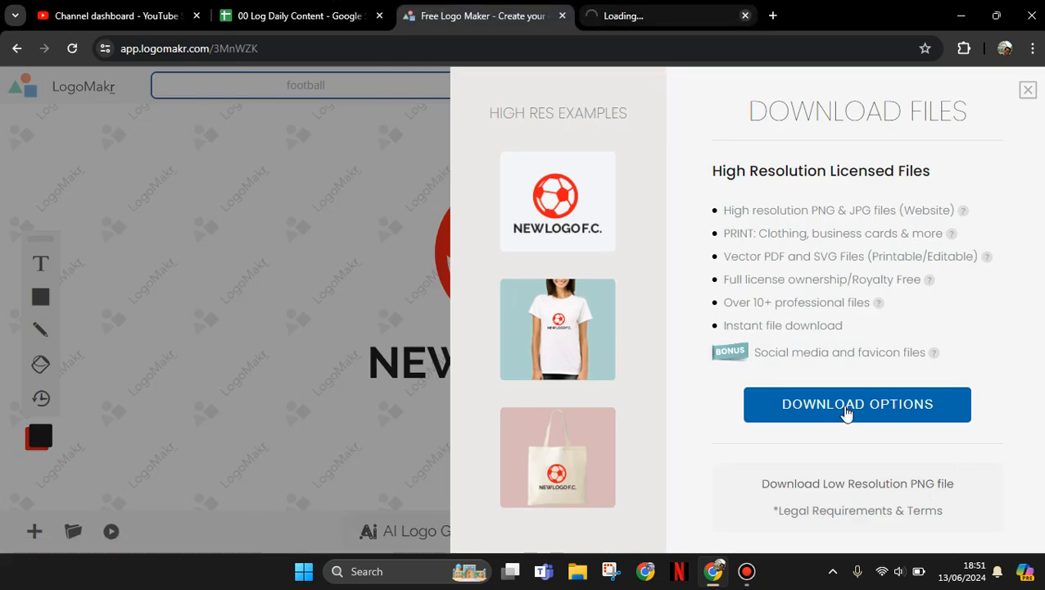
Open the free low-resolution PNG download form and check its email field, leaving it empty.
left_click(815, 482)
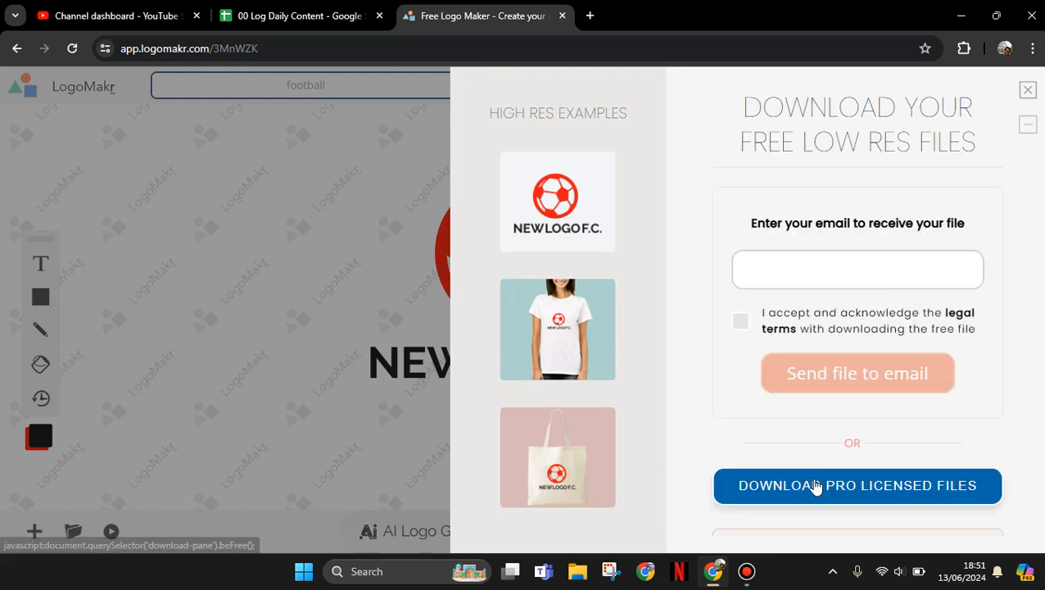
left_click(852, 270)
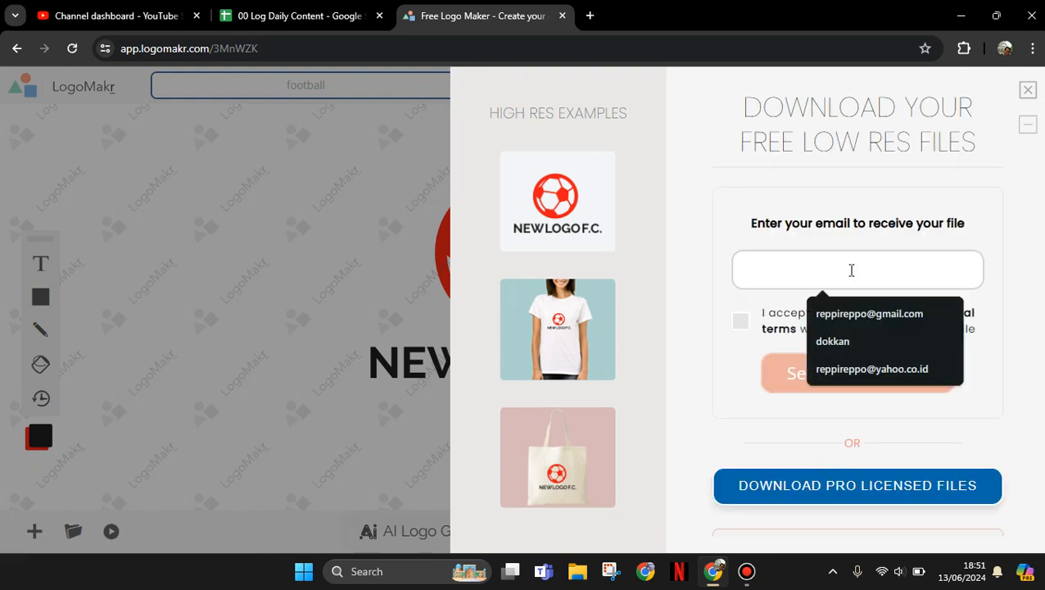
left_click(723, 396)
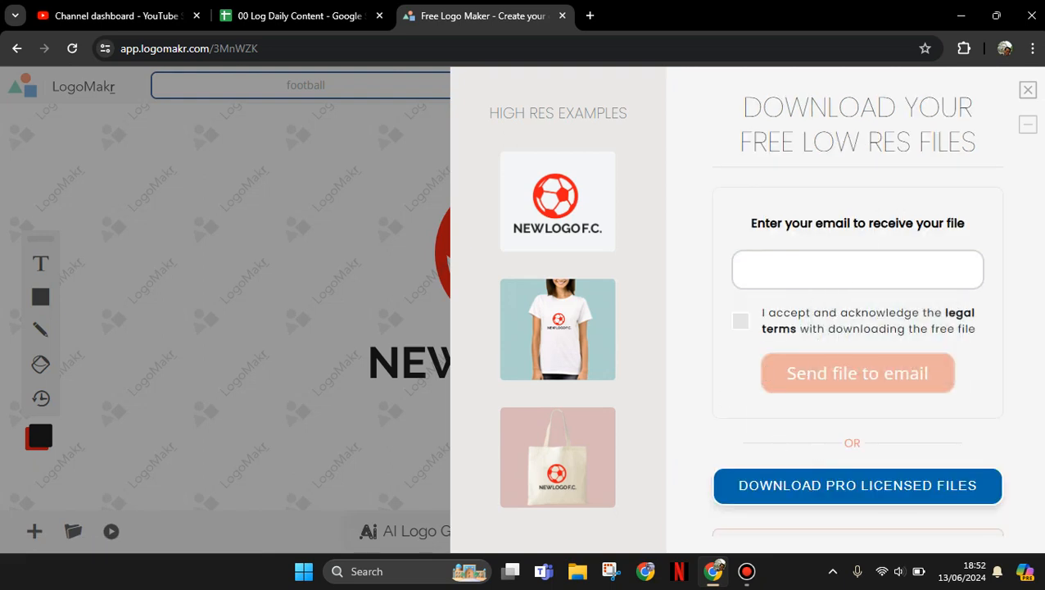